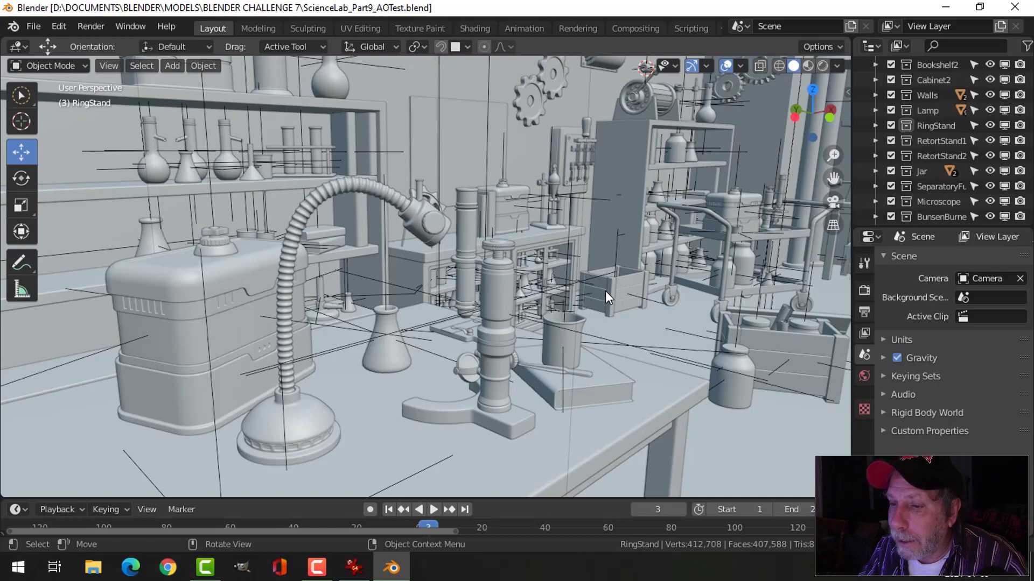
Examine the science lab scene from several angles, covering the foreground table, the shelves and the cabinets along the back wall.
middle_click_drag(605, 291, 549, 313)
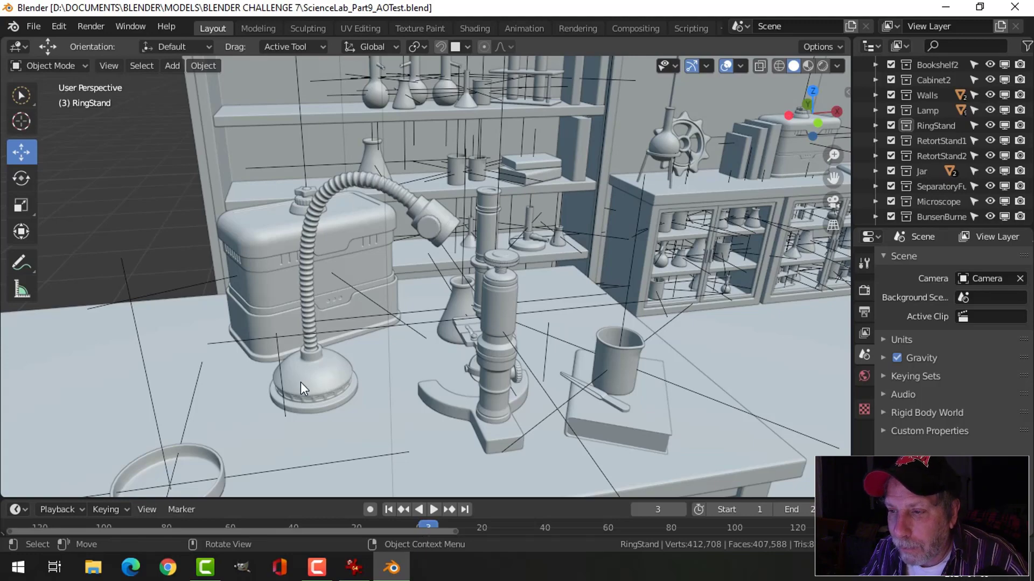
middle_click_drag(457, 352, 476, 337)
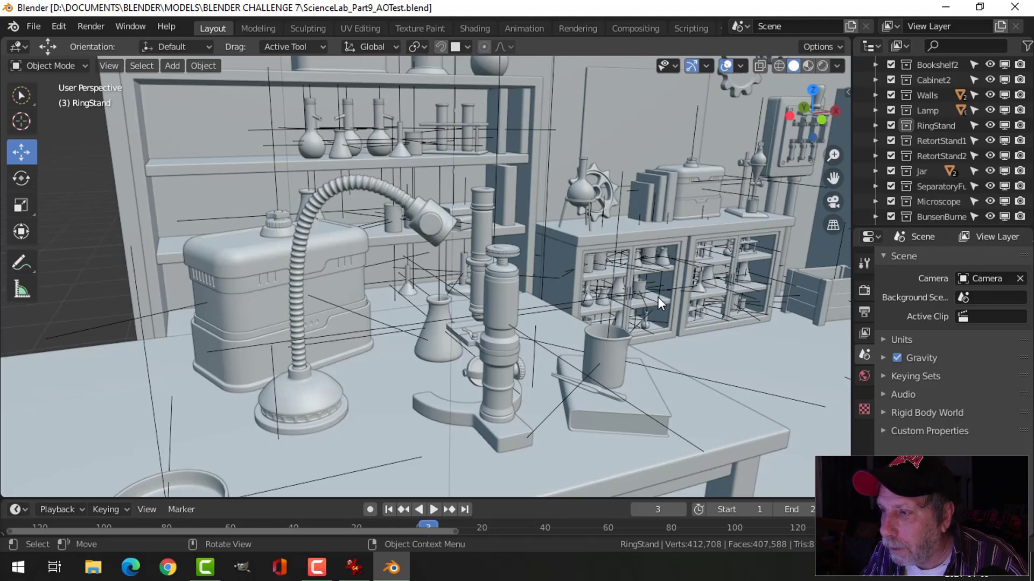
middle_click_drag(795, 168, 668, 211, "shift")
scroll(687, 167, "down", 2)
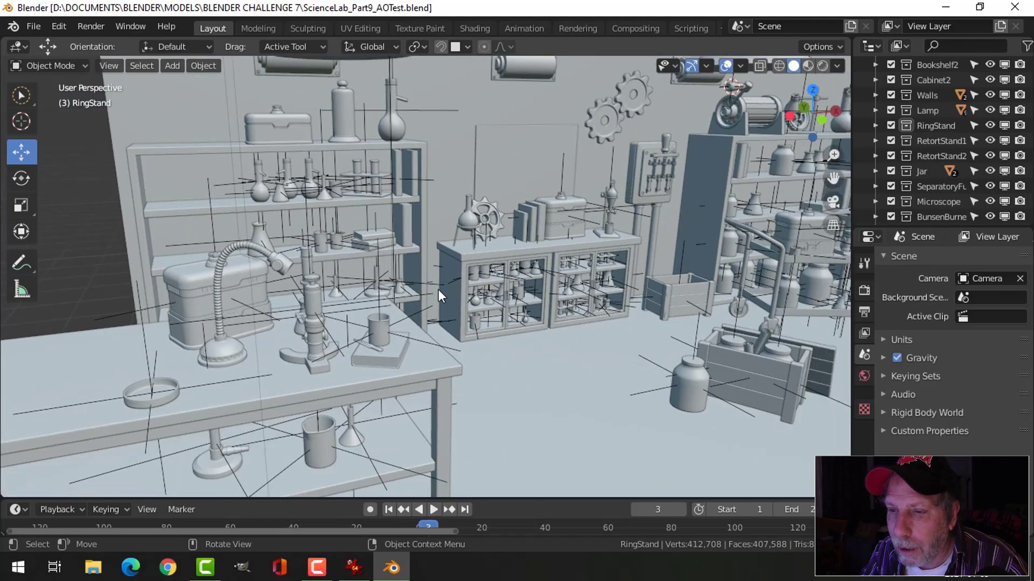
scroll(438, 290, "up", 3)
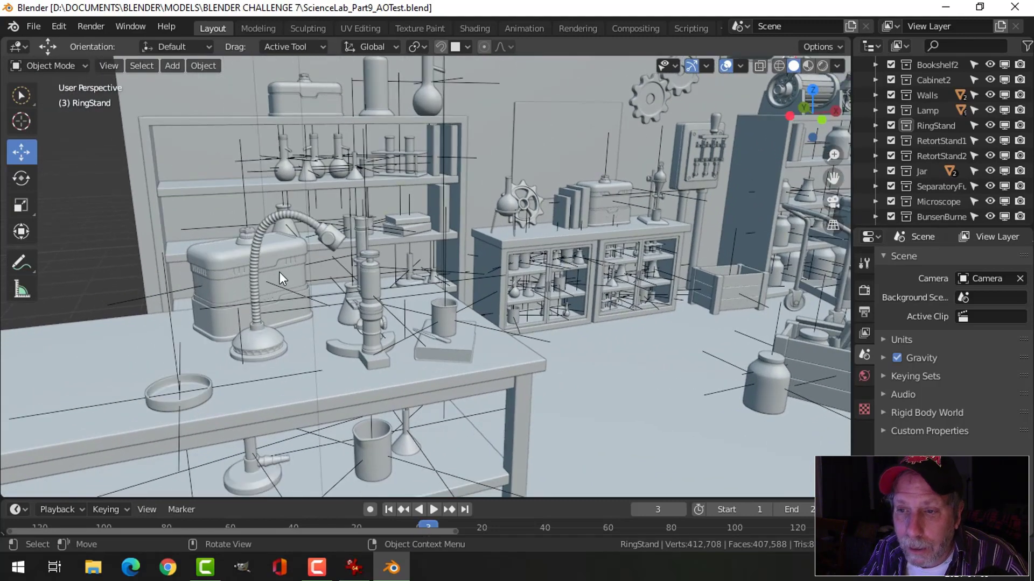
middle_click_drag(610, 317, 374, 310)
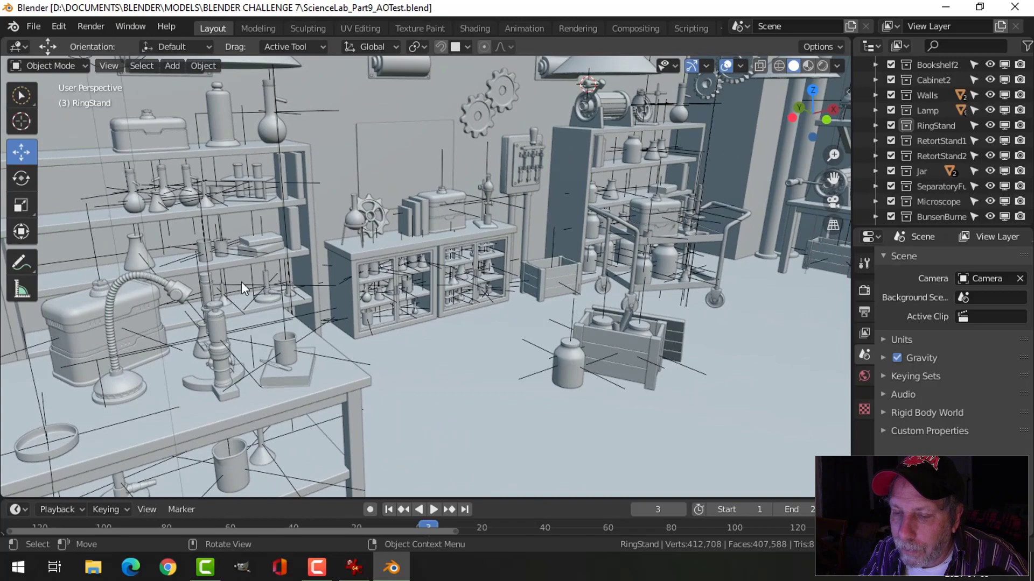
middle_click_drag(386, 303, 388, 324)
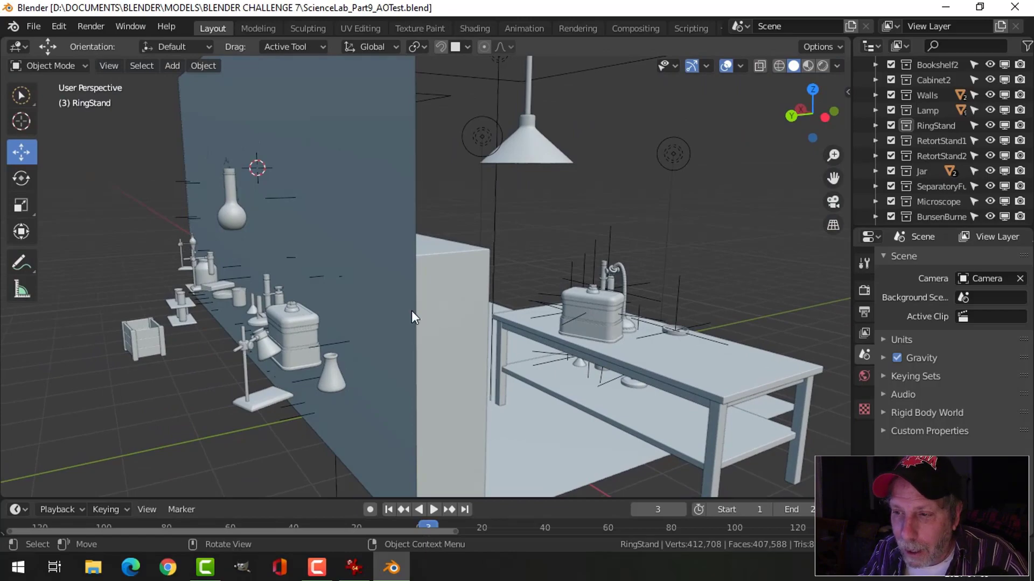
middle_click_drag(595, 301, 336, 230)
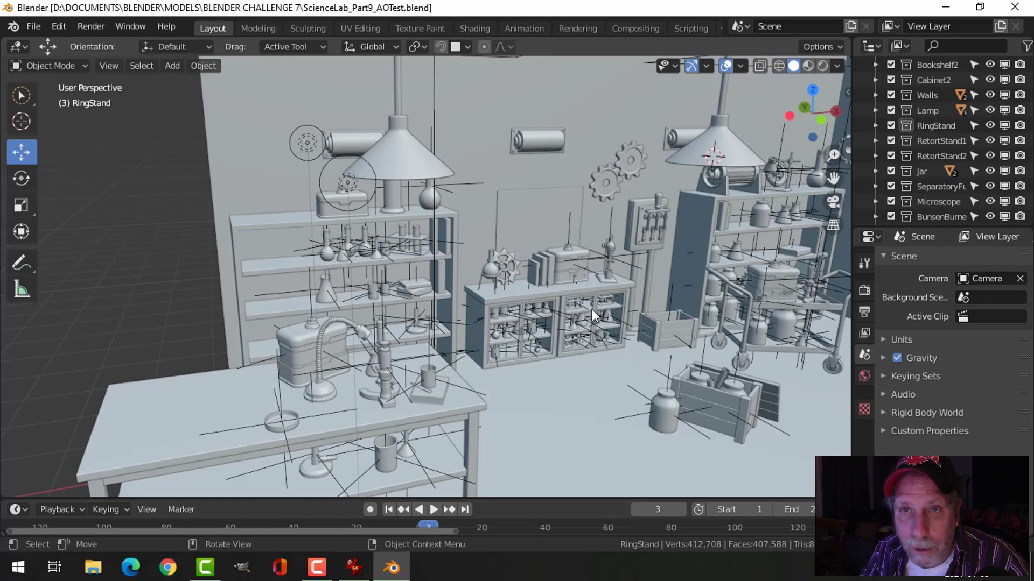
scroll(602, 310, "down", 2)
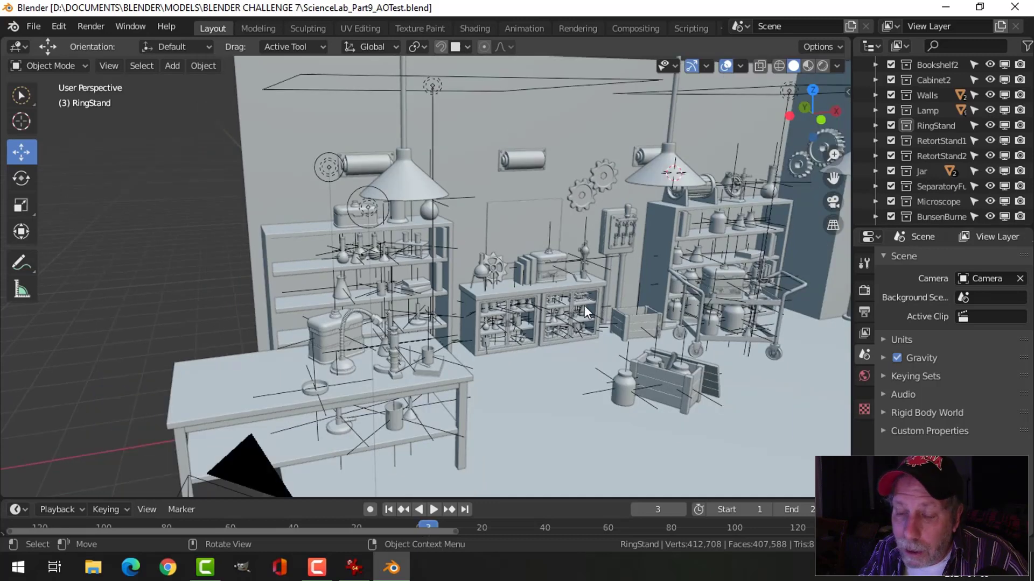
scroll(546, 343, "up", 2)
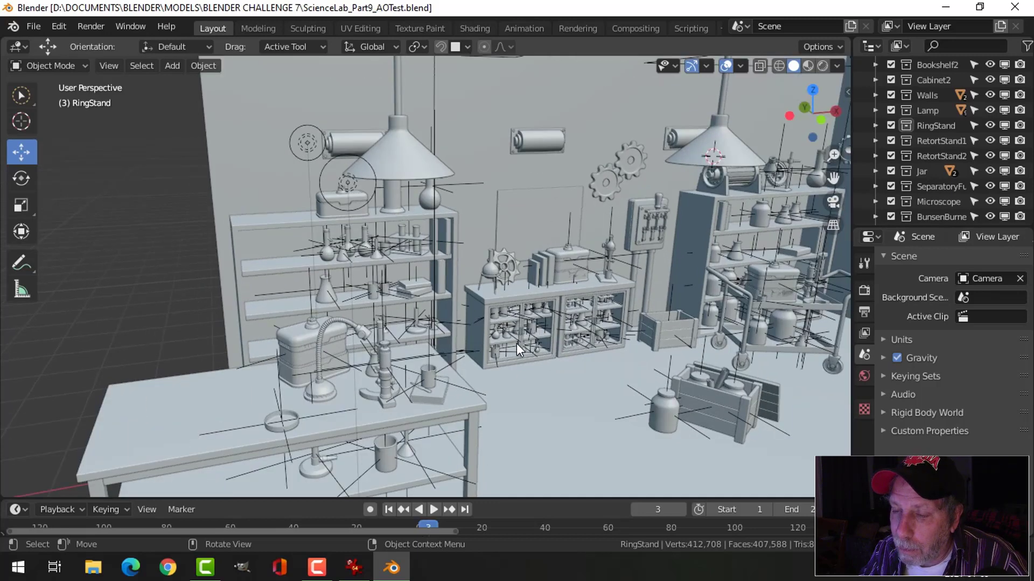
scroll(516, 344, "up", 2)
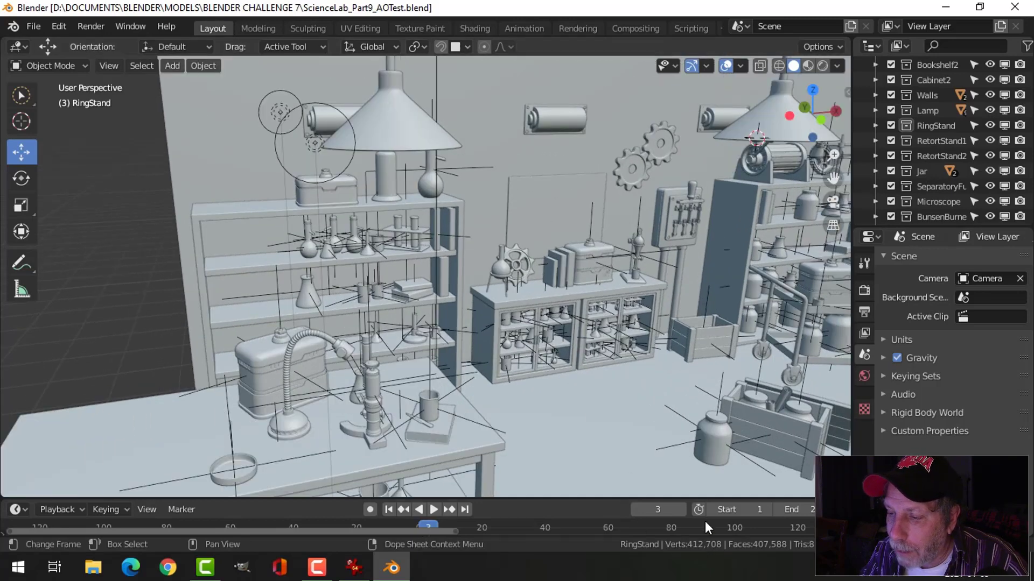
scroll(687, 362, "down", 2)
middle_click_drag(677, 342, 524, 300)
scroll(499, 329, "up", 4)
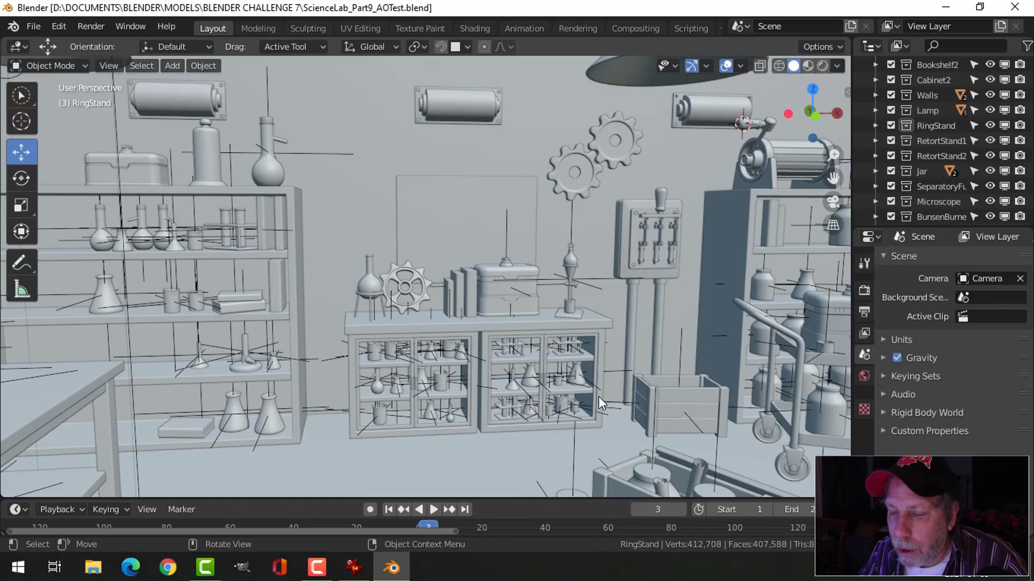
Examine the cart, bookshelf and far table with the hand-cranked machine, and view the whole room from outside.
scroll(631, 385, "down", 3)
middle_click_drag(679, 364, 516, 373)
scroll(512, 338, "up", 3)
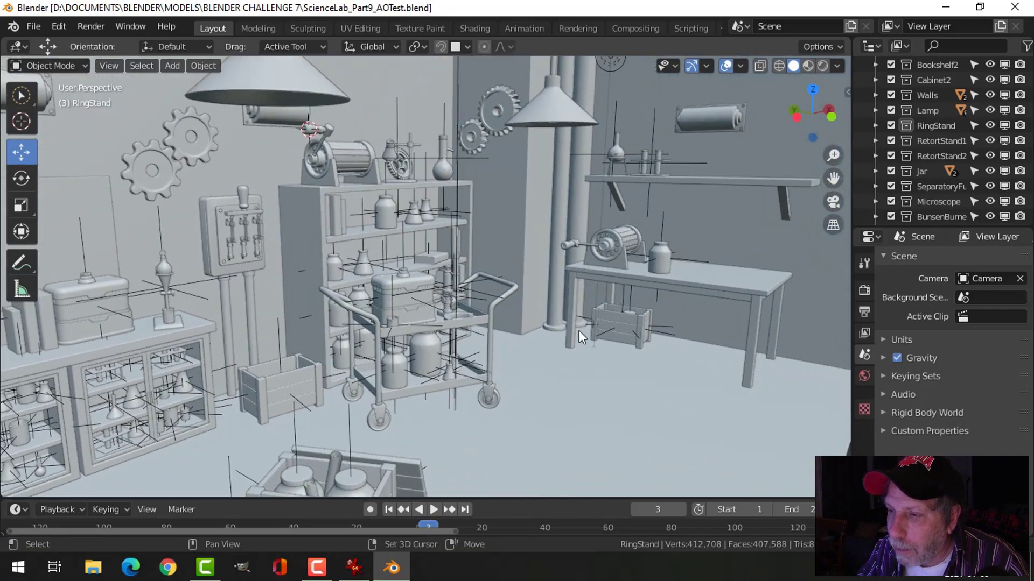
scroll(592, 291, "up", 2)
left_click(621, 237)
scroll(636, 276, "up", 2)
middle_click_drag(649, 310, 618, 258)
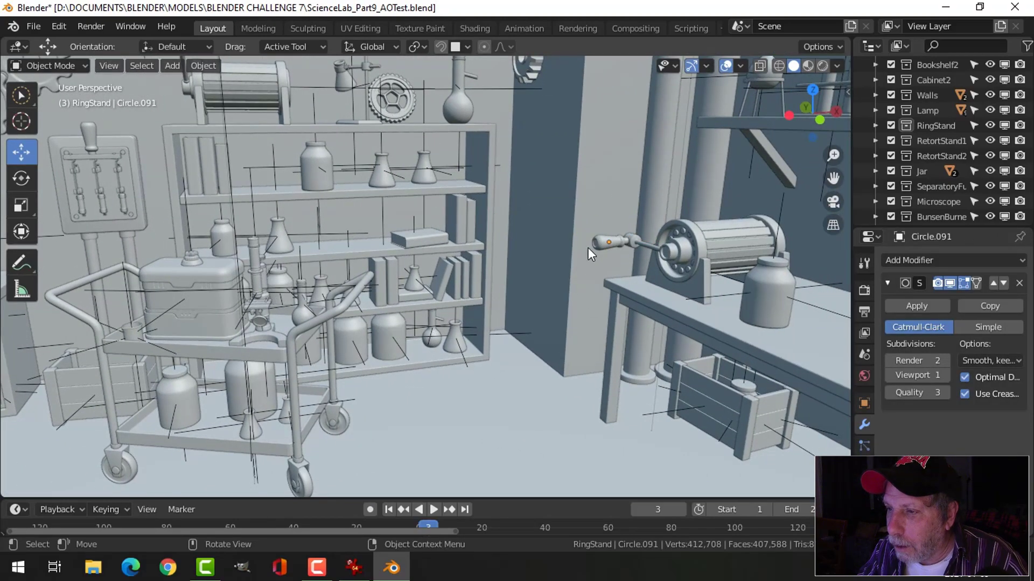
scroll(605, 244, "down", 3)
middle_click_drag(490, 254, 277, 217)
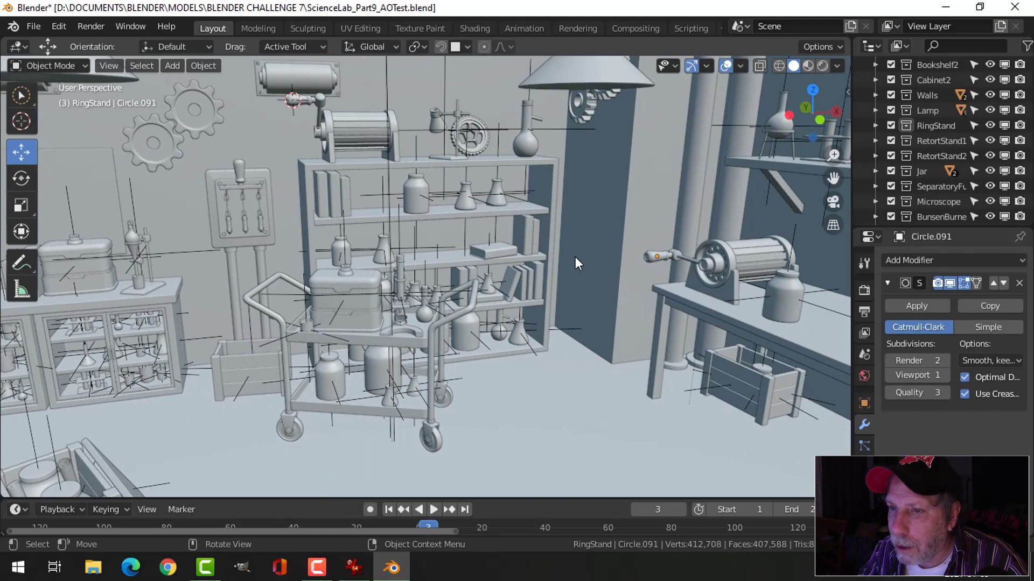
middle_click_drag(576, 258, 678, 263)
scroll(542, 257, "up", 8)
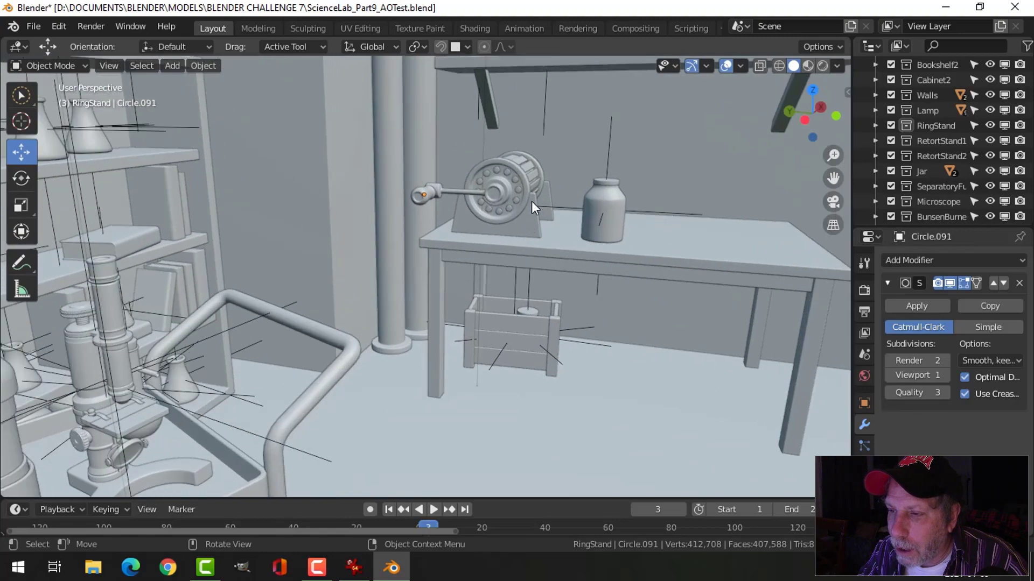
scroll(573, 261, "down", 5)
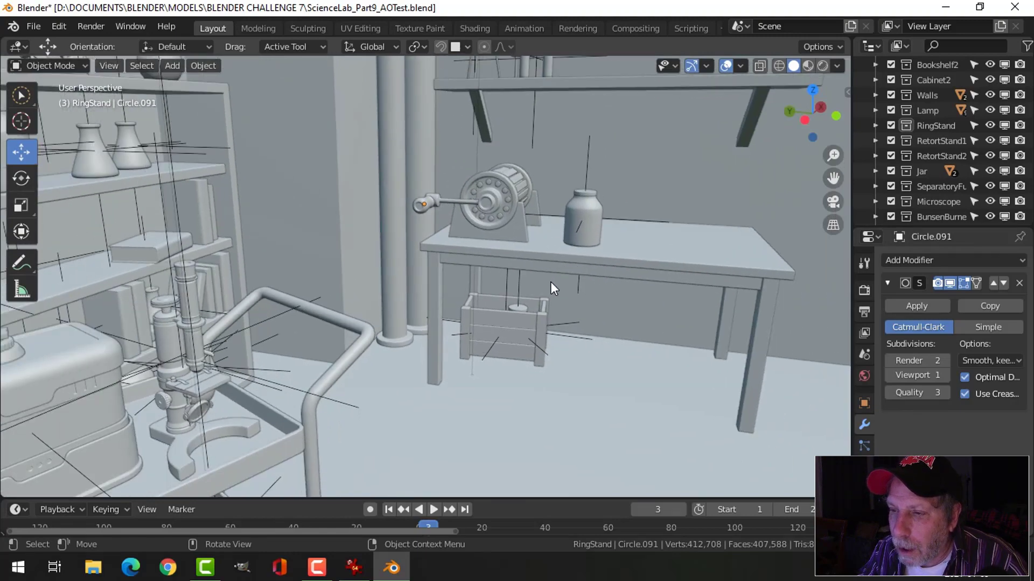
middle_click_drag(382, 272, 675, 240)
scroll(676, 240, "down", 3)
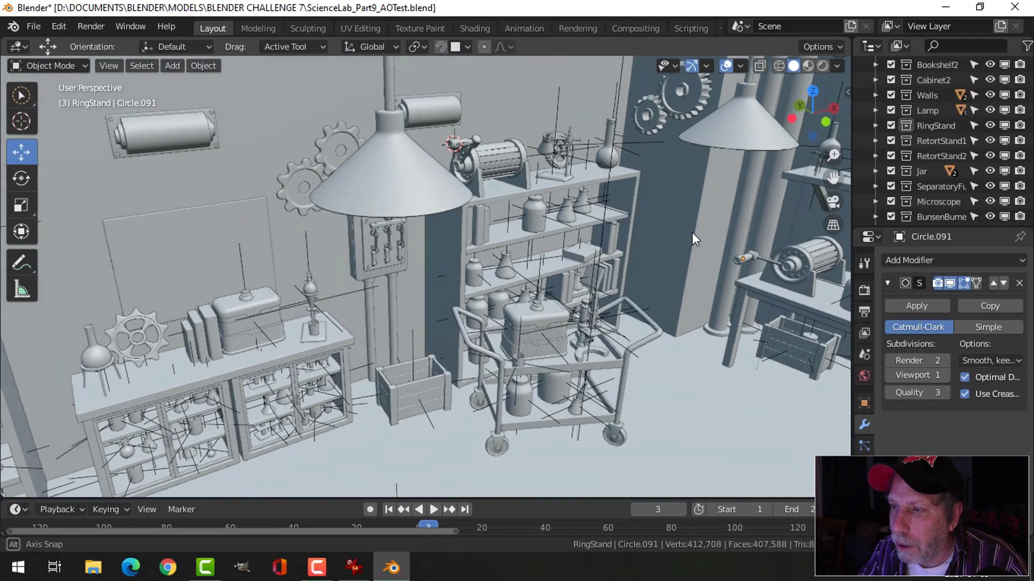
scroll(481, 277, "down", 4)
middle_click_drag(481, 276, 505, 234)
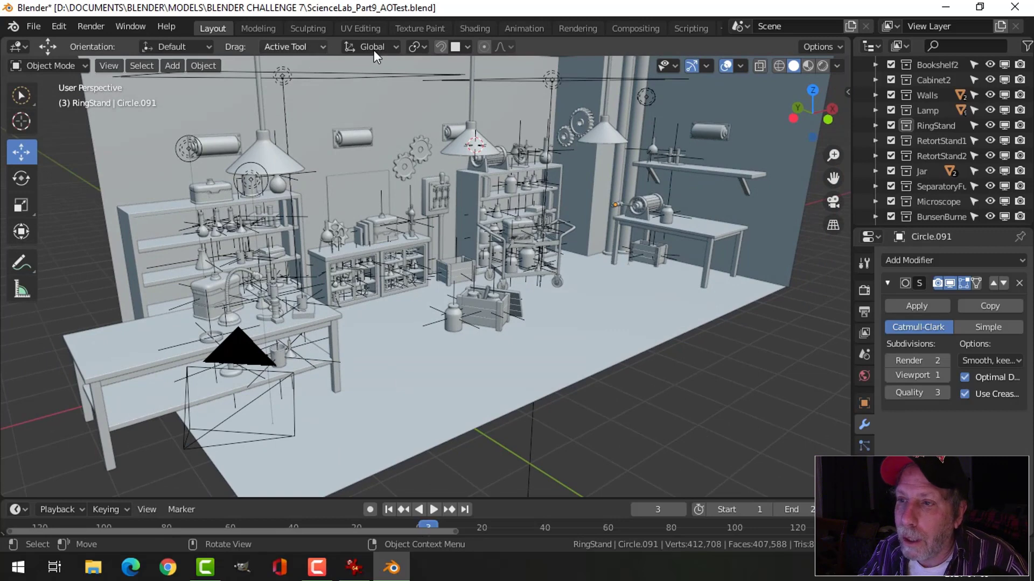
Inspect the shader nodes of the AO Material on the wooden crate standing on the lab floor.
left_click(457, 323)
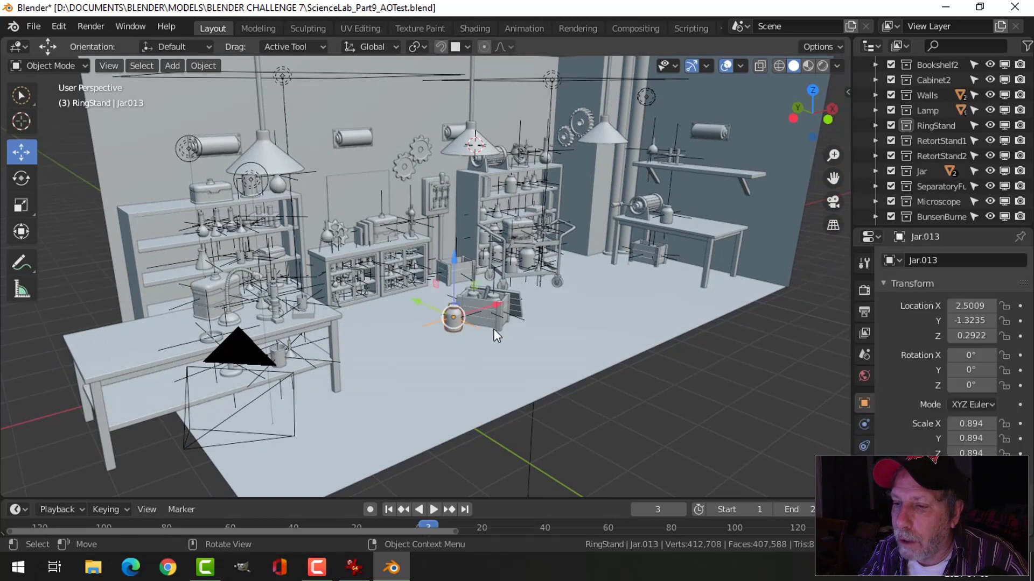
left_click(488, 28)
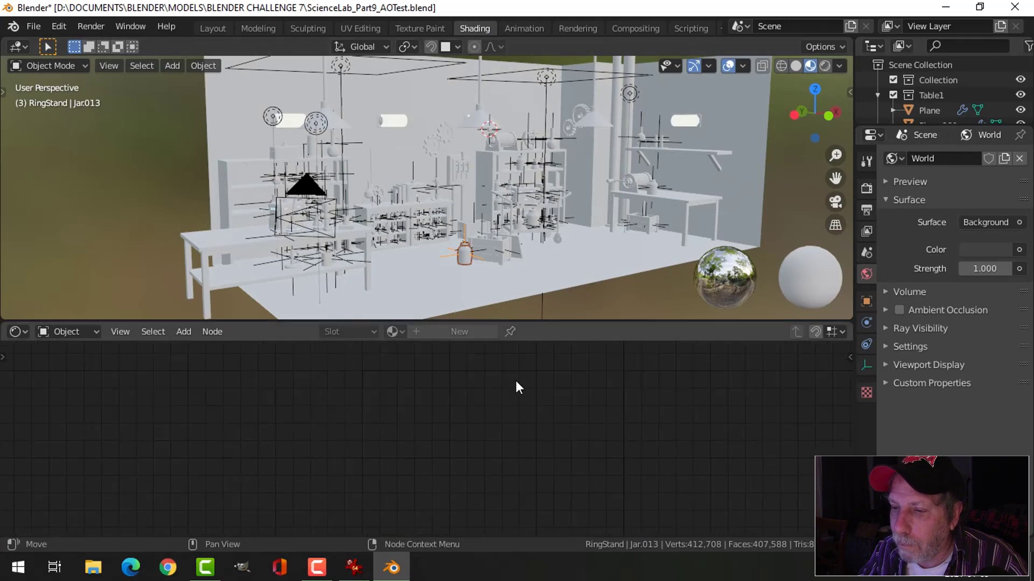
scroll(576, 263, "up", 3)
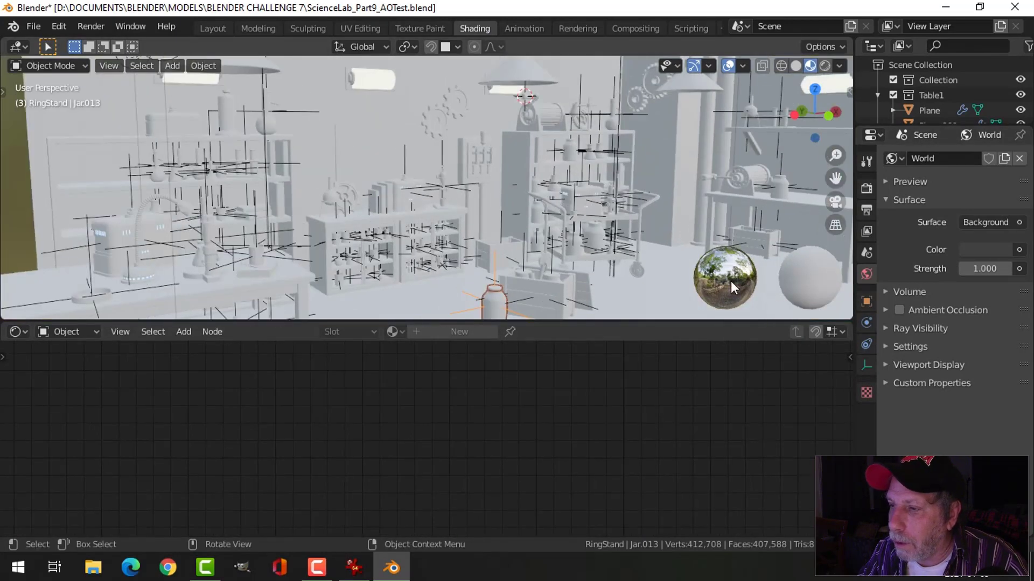
left_click(559, 297)
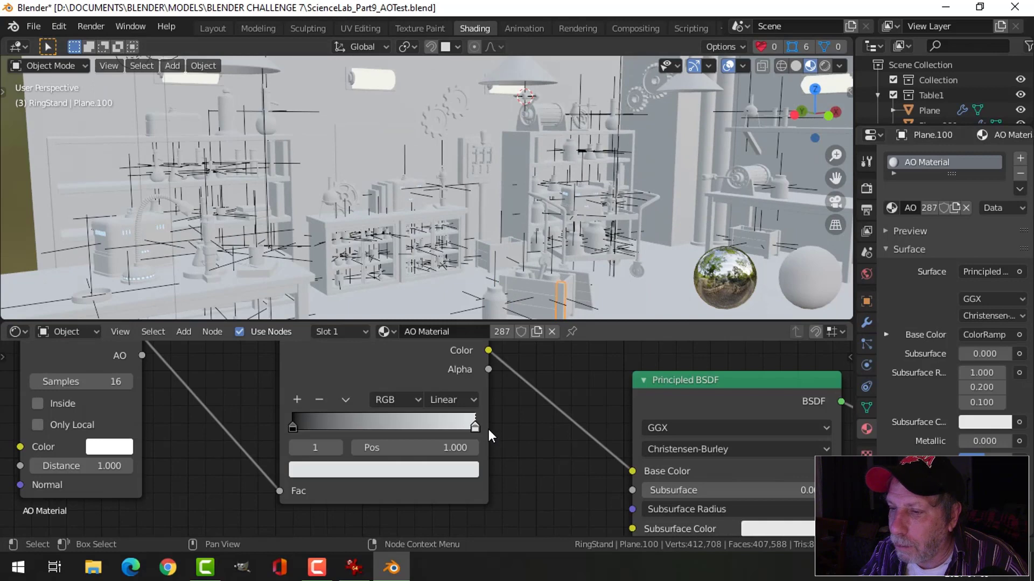
scroll(488, 429, "down", 1)
scroll(526, 432, "down", 2)
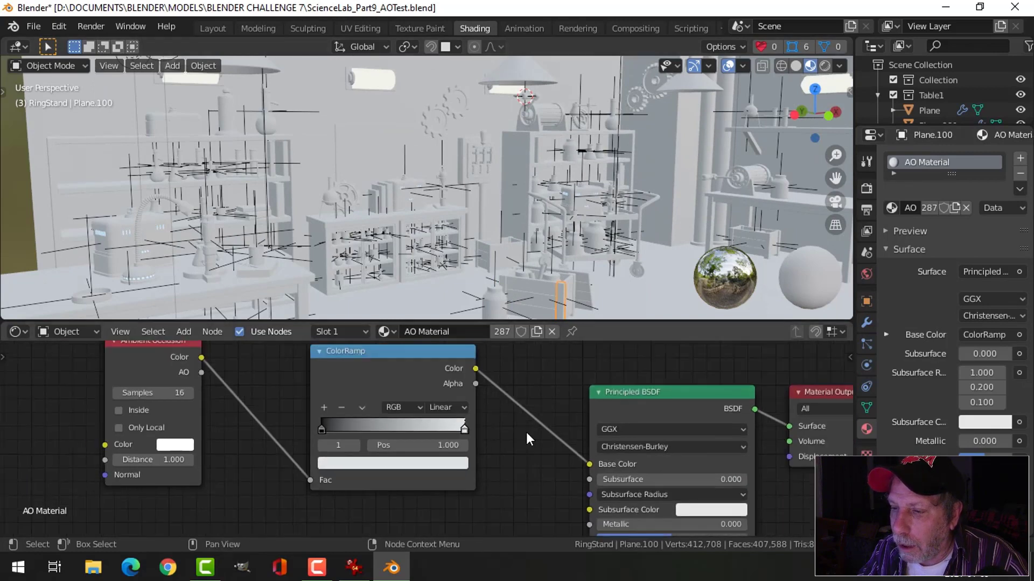
middle_click_drag(514, 427, 541, 426)
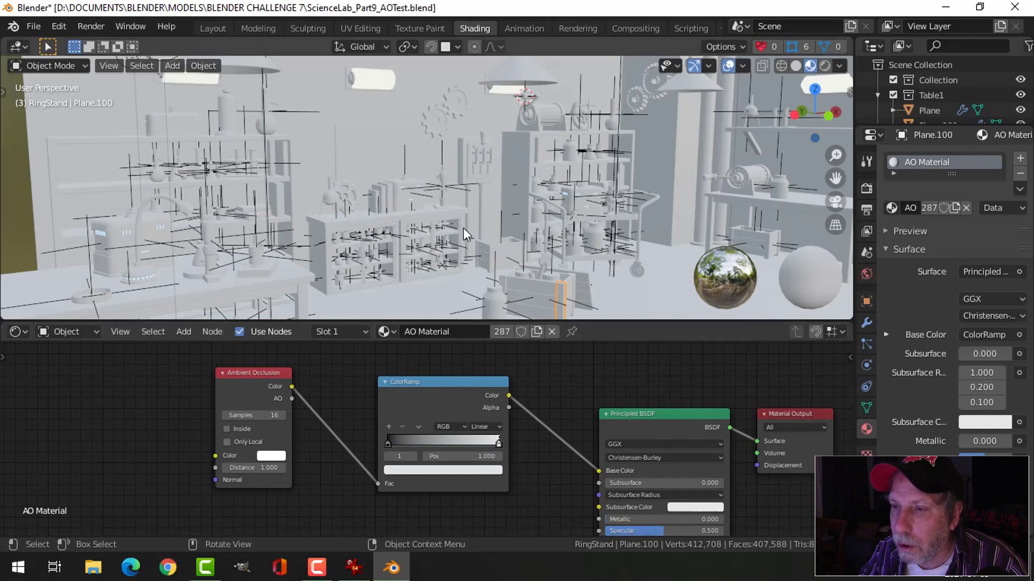
Return to the Layout workspace and switch to IrfanView to view the AmbientOcclusion1.png render.
left_click(214, 29)
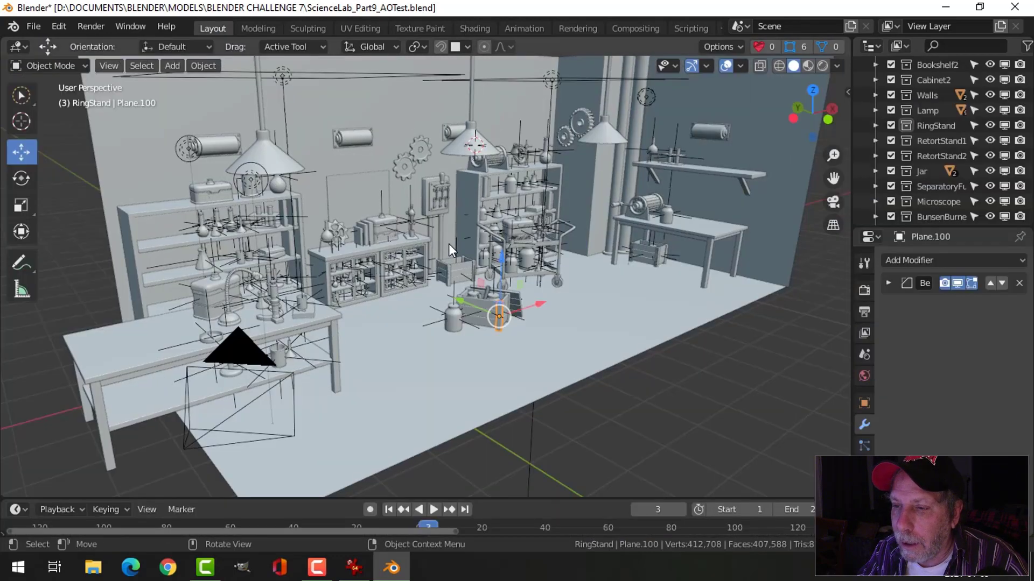
left_click(353, 567)
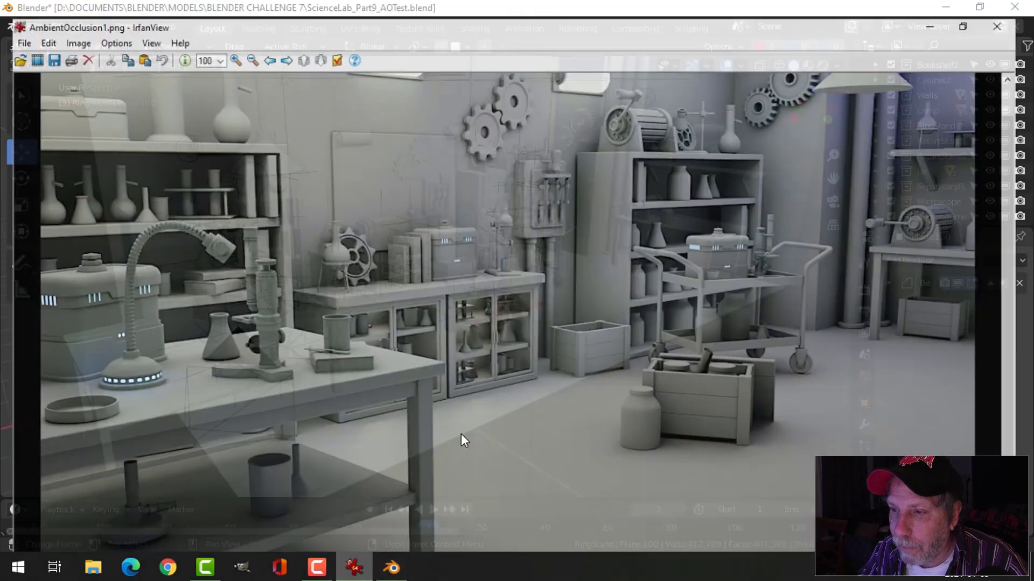